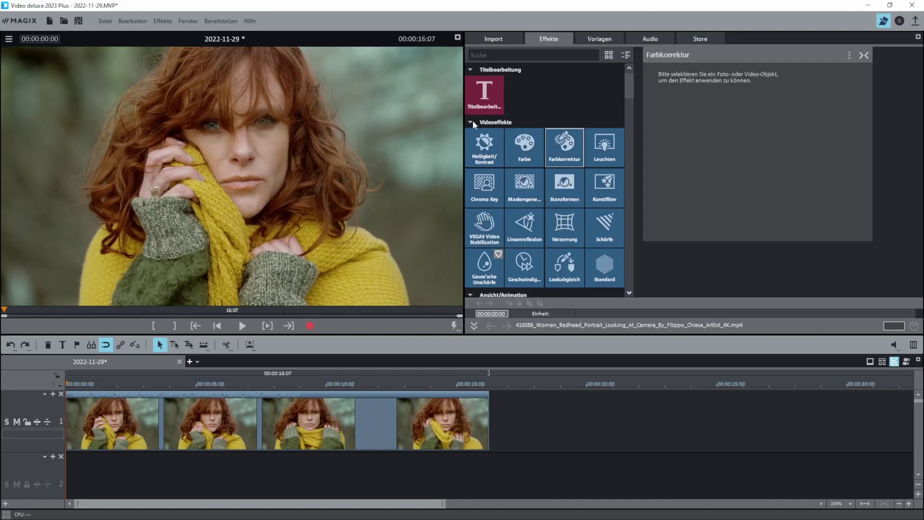
Step: Apply the Farbkorrektur video effect to the portrait clip on track 1 and look through its effect options
left_click(472, 121)
left_click(471, 121)
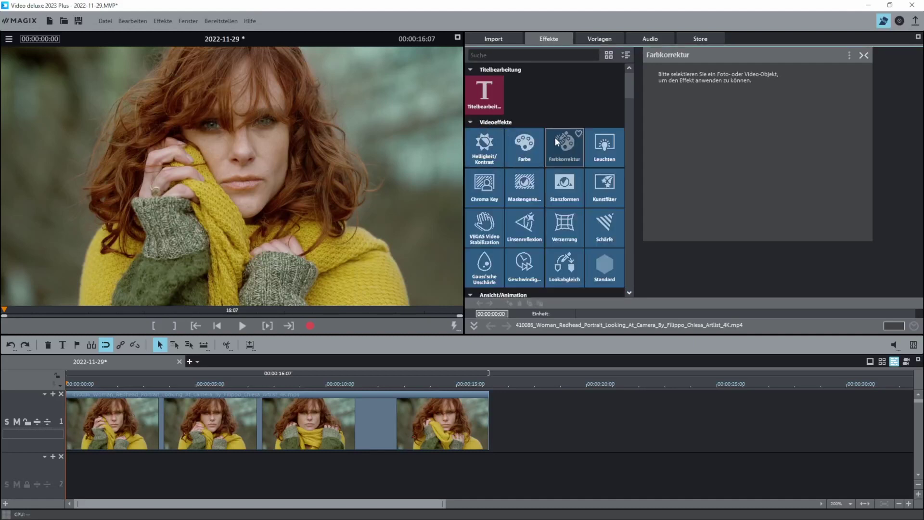
left_click_drag(556, 138, 420, 428)
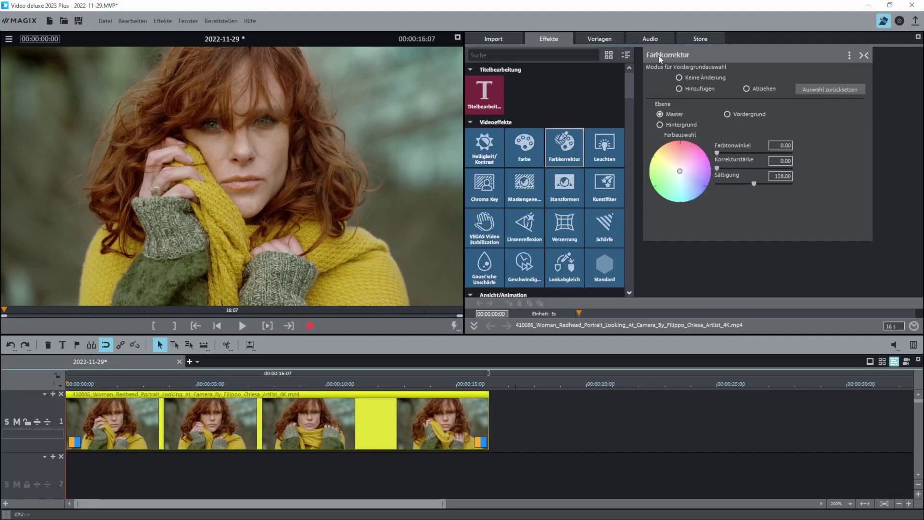
left_click(849, 56)
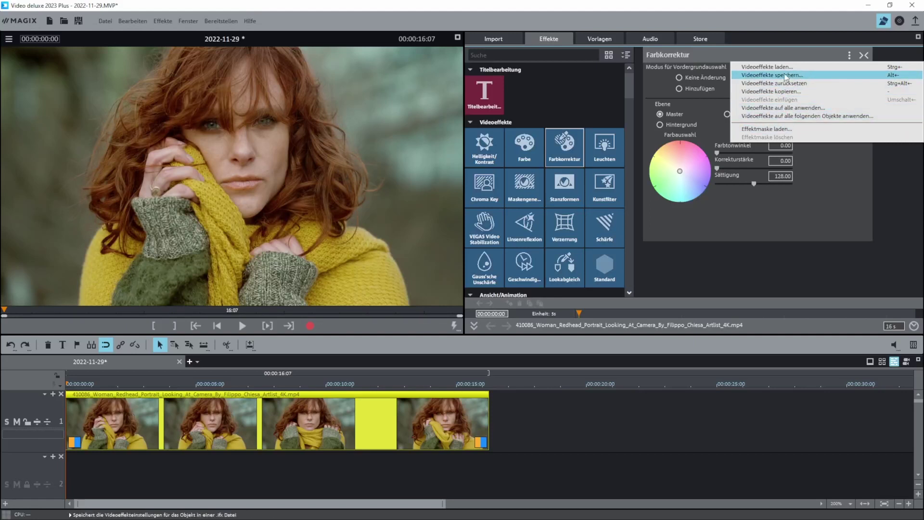
left_click(773, 129)
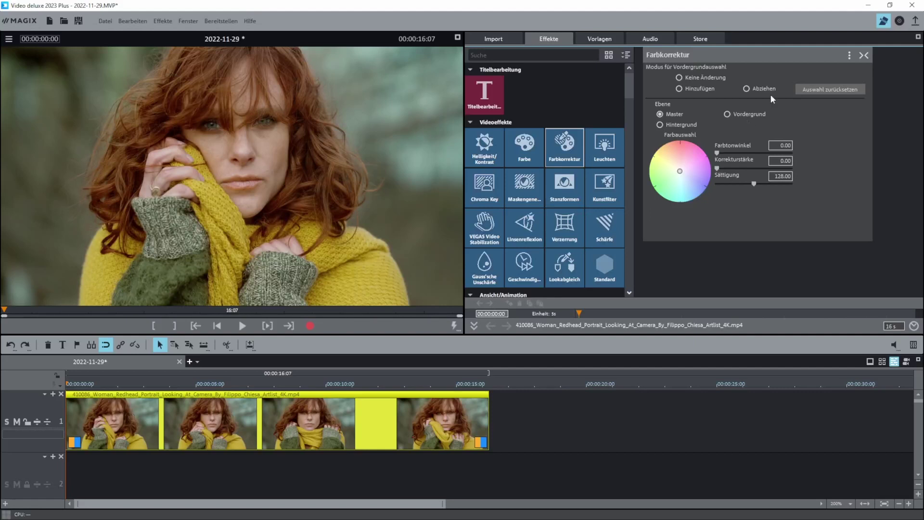
Step: With foreground selection mode Hinzufügen, add the yellow scarf's tones to the selection in the frame at 00:00:07:09
left_click(680, 79)
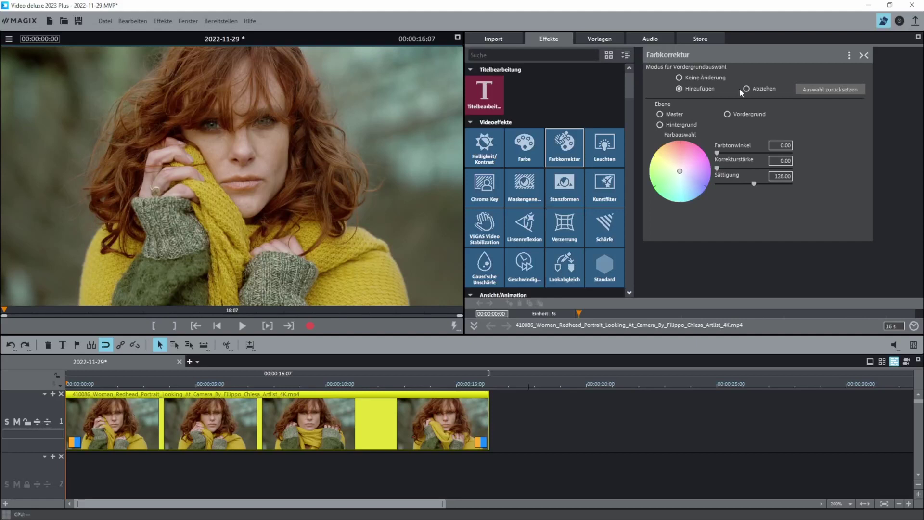
left_click(679, 89)
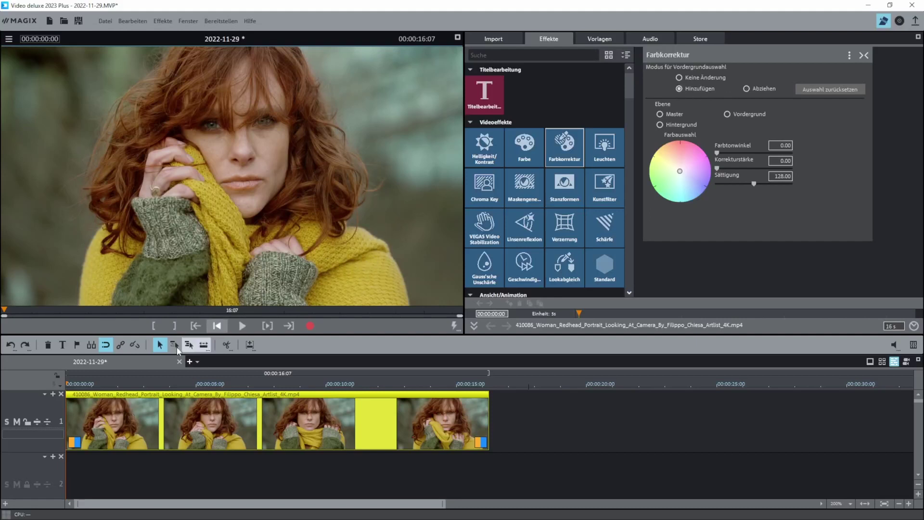
left_click_drag(65, 384, 258, 379)
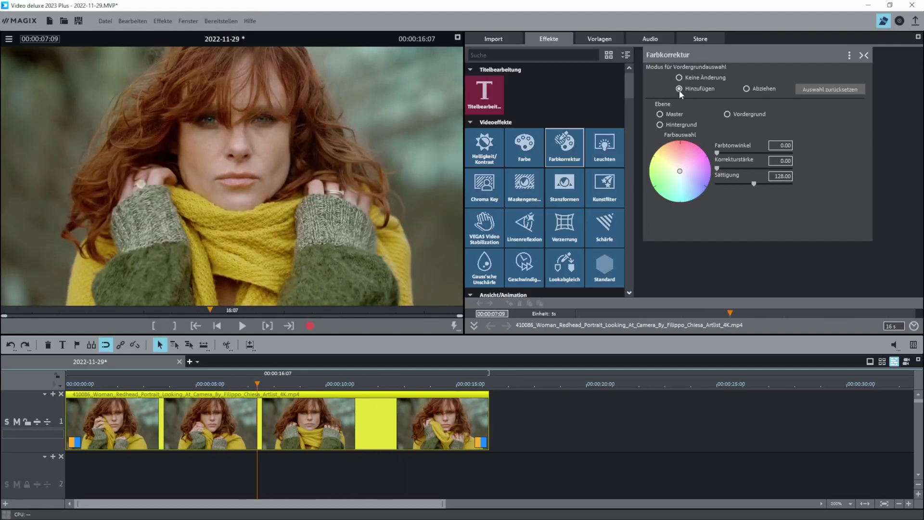
left_click(214, 235)
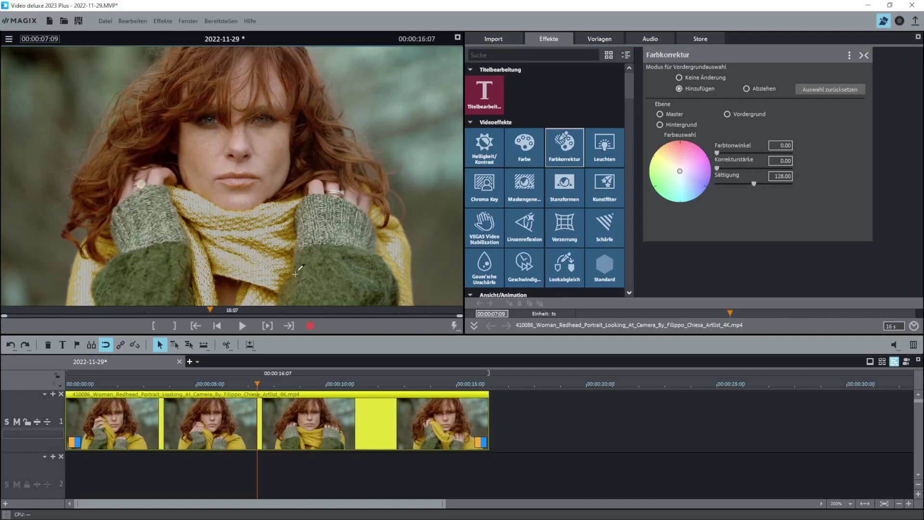
left_click(284, 233)
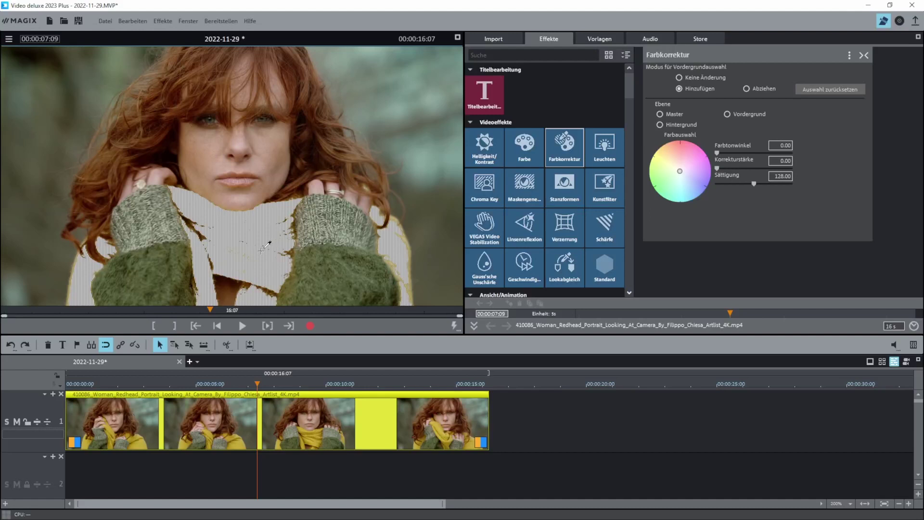
scroll(265, 246, "up", 4)
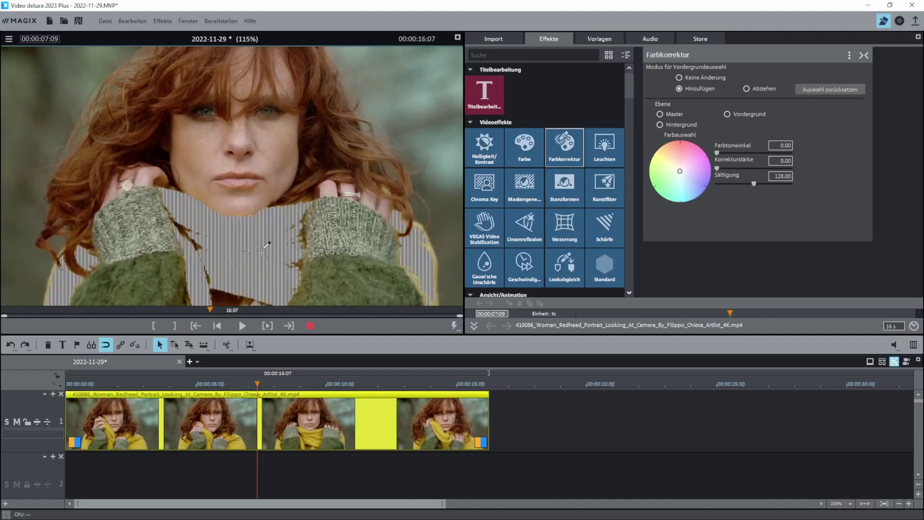
scroll(264, 249, "down", 5)
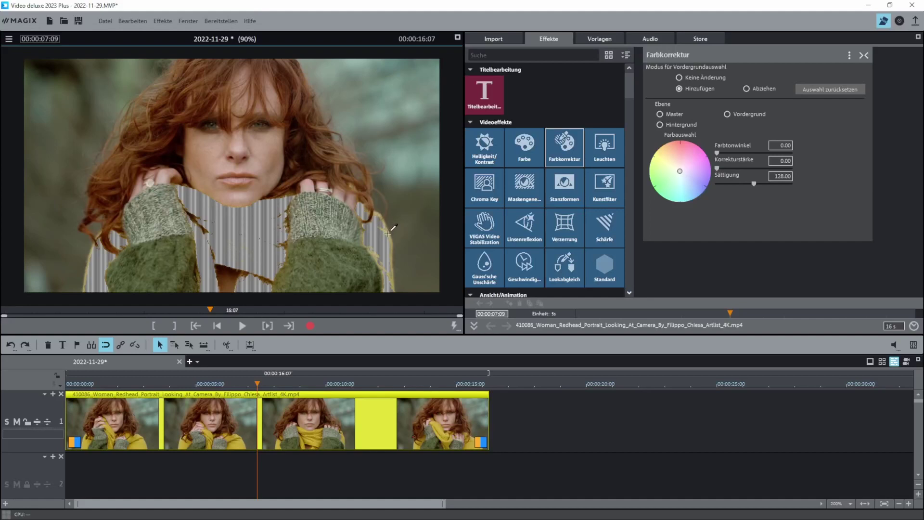
Step: Add the face's skin tones to the foreground selection, and subtract the yellow shawl's tones using mode Abziehen
left_click(285, 149)
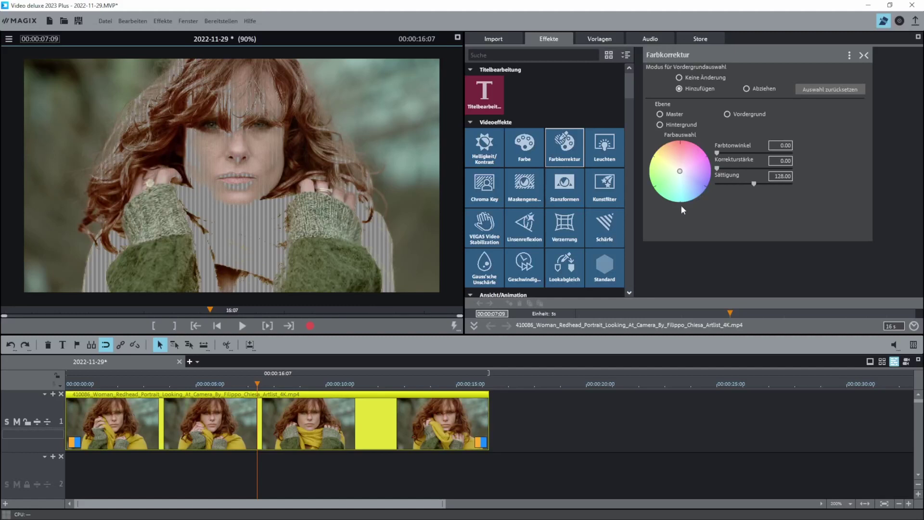
left_click(747, 88)
left_click(382, 218)
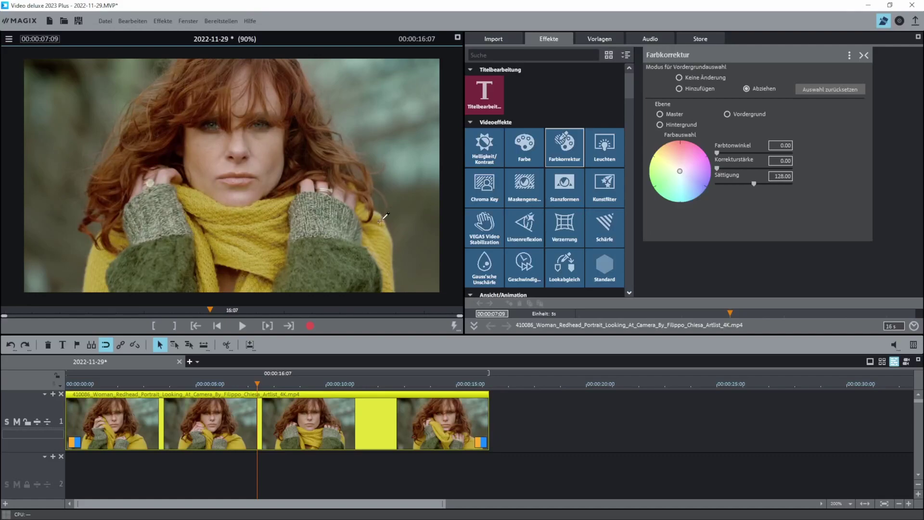
double_click(311, 208)
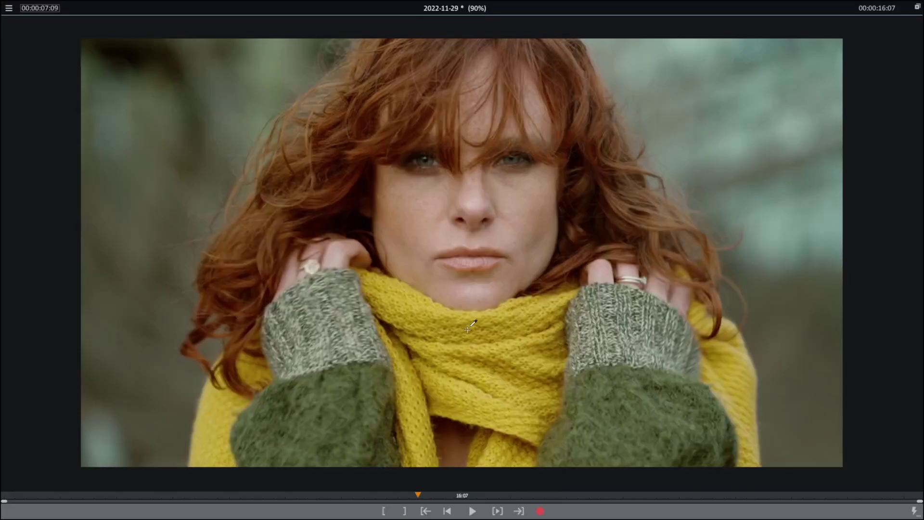
double_click(470, 320)
Step: Select the yellow scarf's tones again for the foreground using mode Hinzufügen
left_click(679, 89)
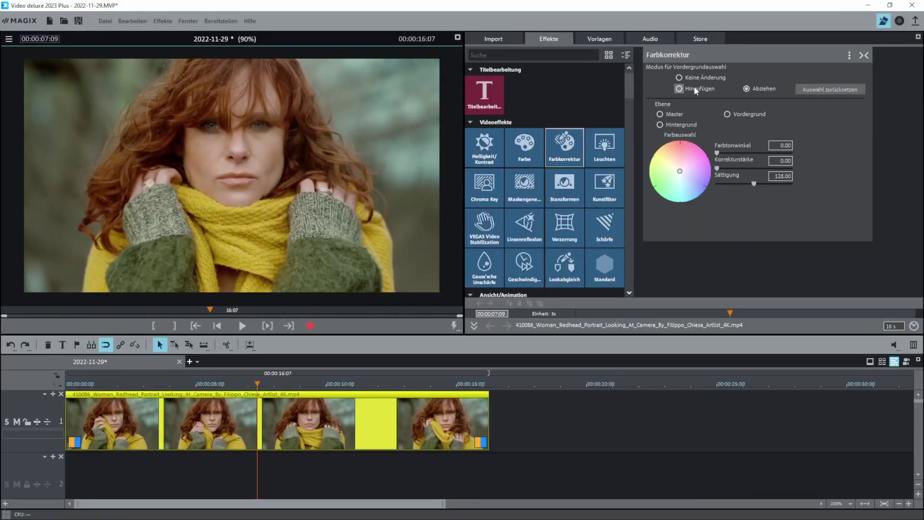
left_click(260, 243)
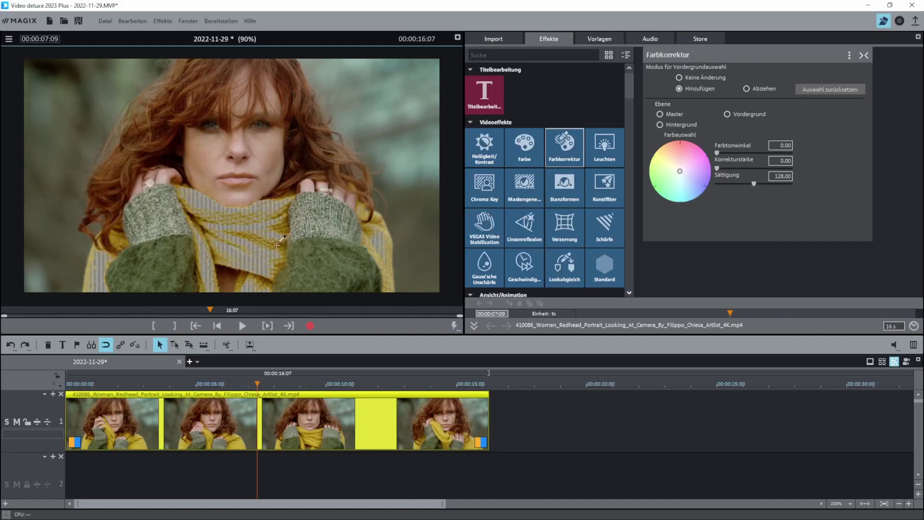
left_click(278, 240)
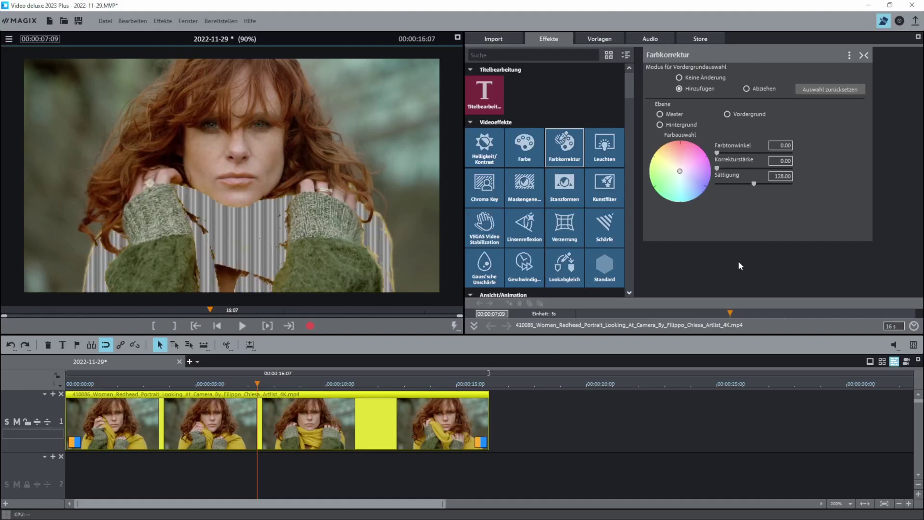
Step: On the Master level, try a green tint with Farbtonwinkel 91.86, Korrekturstärke 31.37 and Sättigung 63.33
left_click(660, 114)
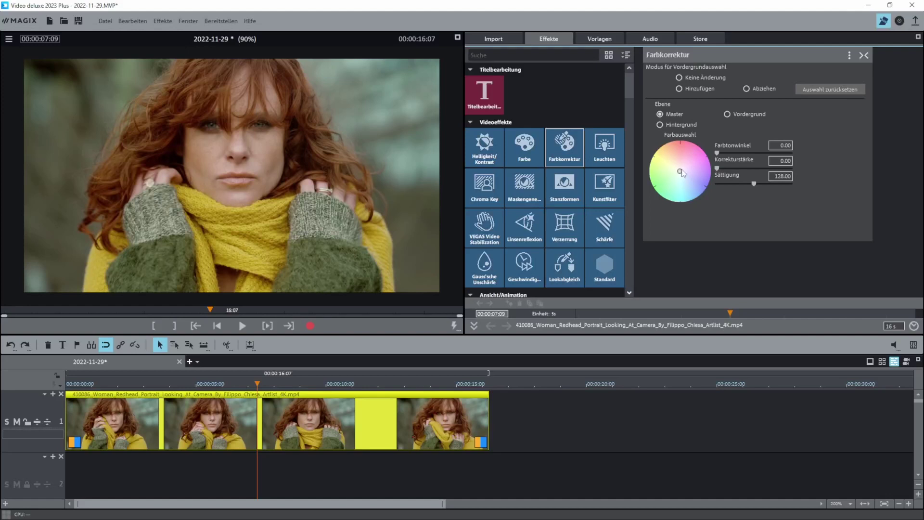
mouse_move(681, 169)
left_mouse_down()
mouse_move(673, 154)
mouse_move(662, 183)
mouse_move(686, 174)
left_mouse_up()
left_click_drag(742, 154, 722, 153)
left_click_drag(722, 153, 738, 158)
left_click_drag(673, 174, 659, 176)
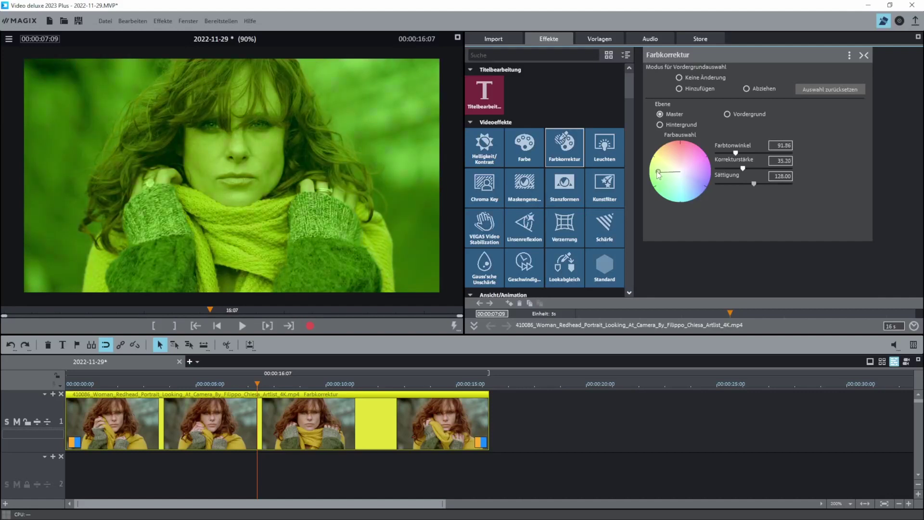
mouse_move(744, 171)
left_mouse_down()
mouse_move(755, 172)
mouse_move(718, 171)
mouse_move(748, 171)
left_mouse_up()
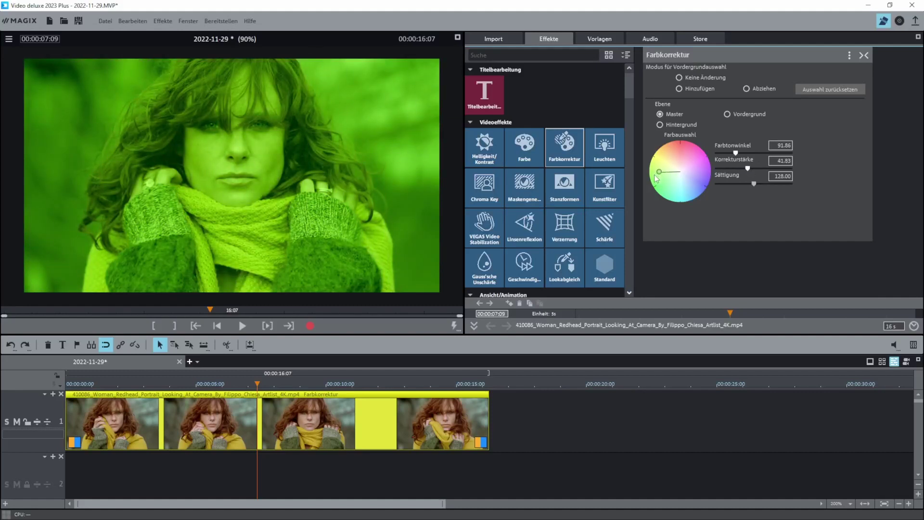
left_click_drag(747, 169, 790, 178)
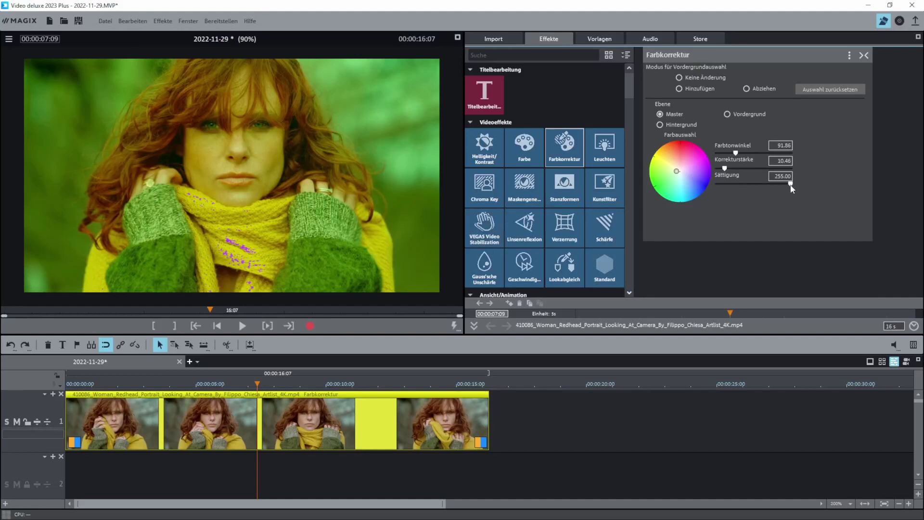
left_click_drag(790, 185, 787, 186)
mouse_move(725, 168)
left_mouse_down()
mouse_move(741, 169)
mouse_move(736, 186)
mouse_move(714, 191)
left_mouse_up()
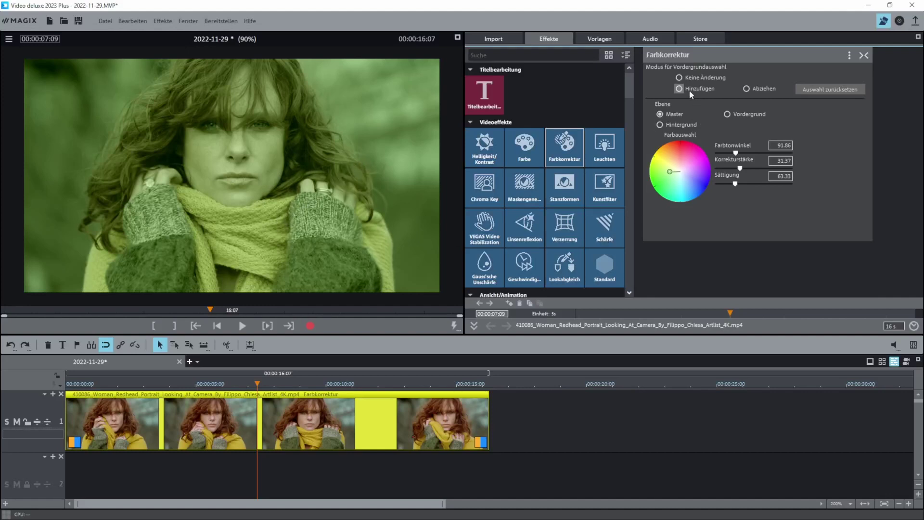
Step: View the Hintergrund and Vordergrund levels, and reset the Farbkorrektur effect on the clip
left_click(660, 124)
left_click(727, 114)
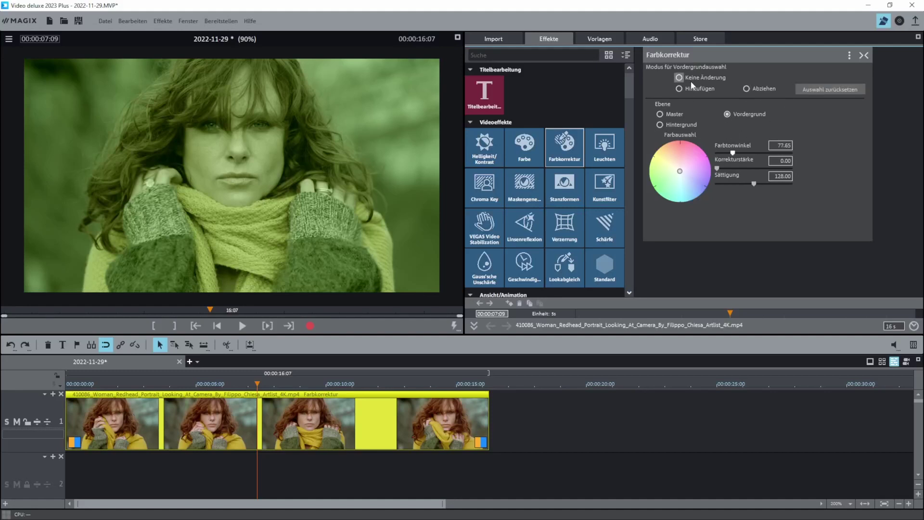
left_click(864, 55)
key("shift")
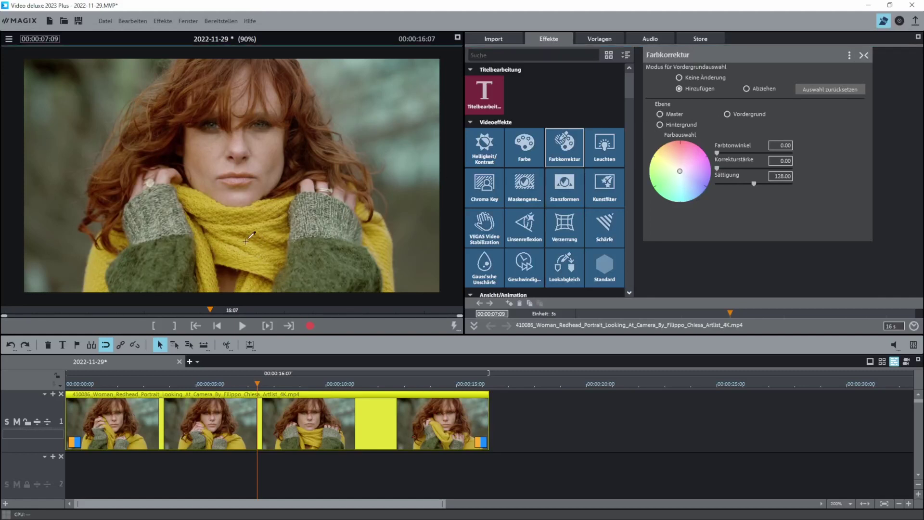
Step: Add the scarf's yellow to the foreground selection and set the Vordergrund level to Farbtonwinkel 131.76, Korrekturstärke 16.99 and Sättigung 148.33
left_click(258, 224)
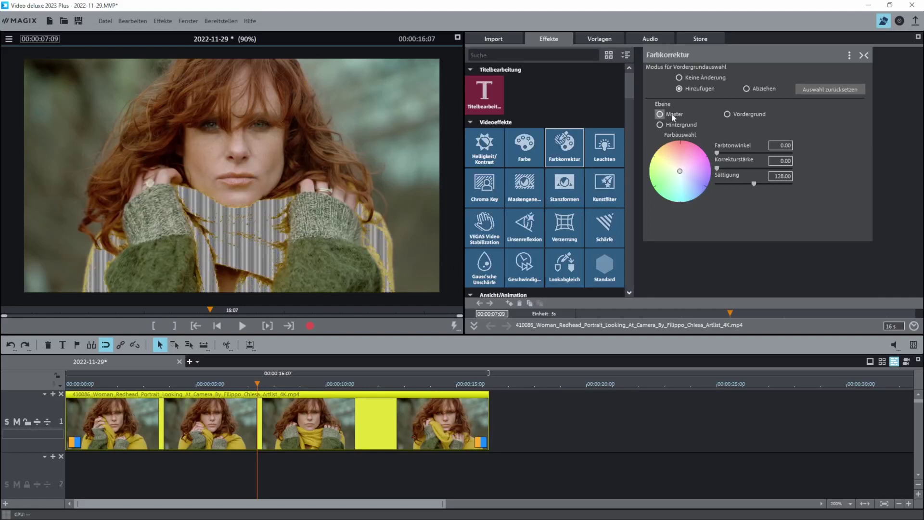
left_click(727, 115)
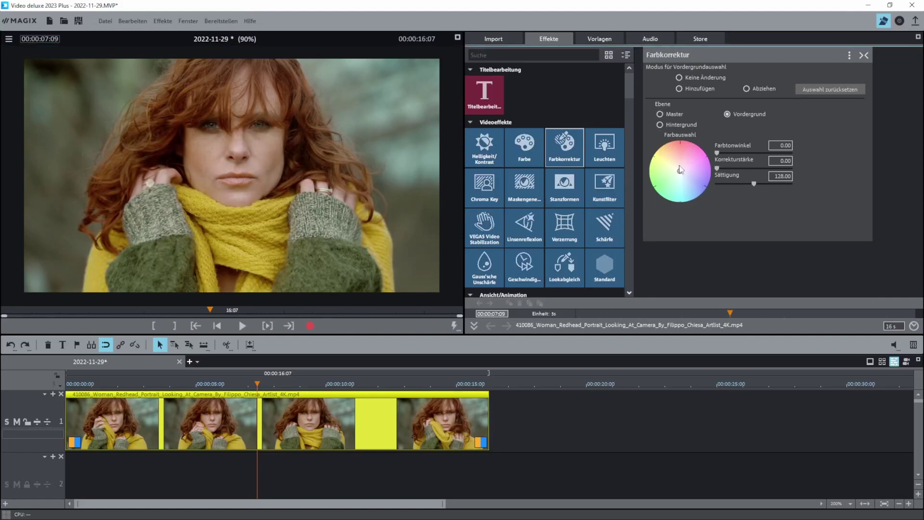
left_click_drag(718, 153, 726, 169)
left_click(744, 153)
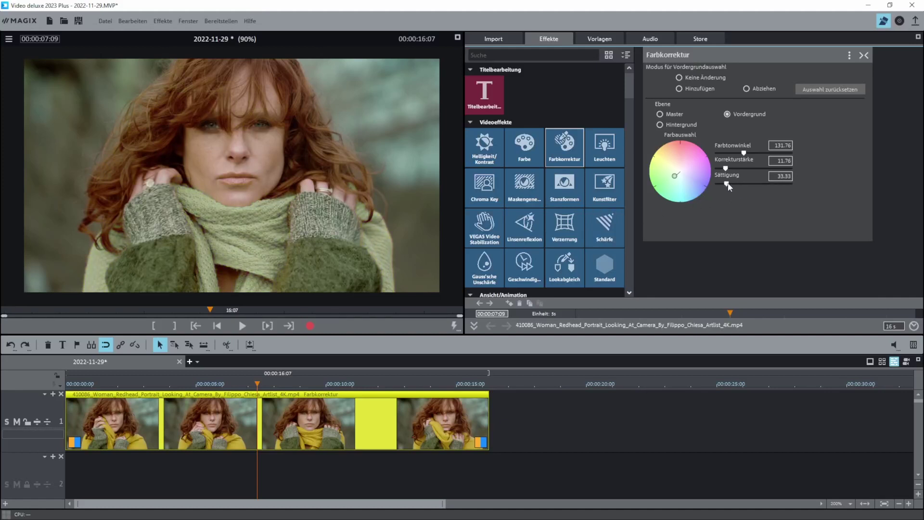
left_click_drag(728, 184, 760, 183)
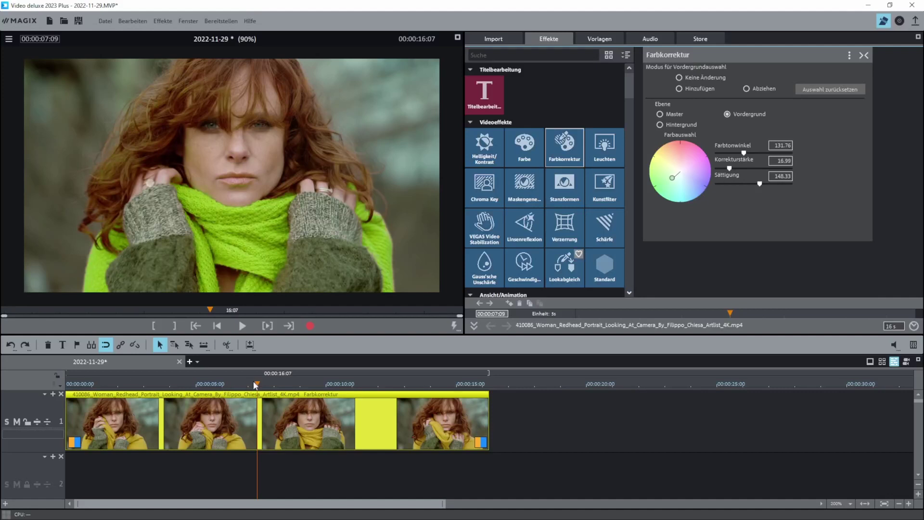
Step: Play the clip from 00:00:00:06 to check the recoloured scarf throughout the footage
left_click_drag(257, 383, 68, 384)
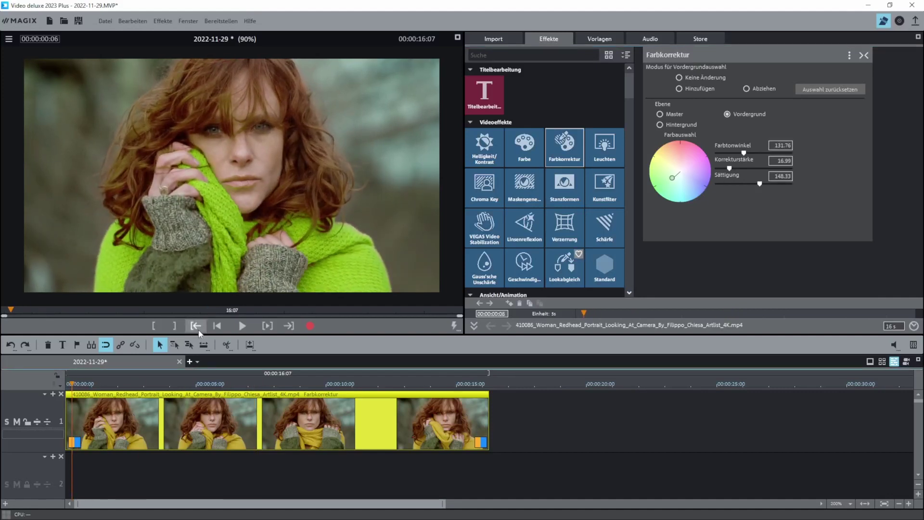
left_click(242, 326)
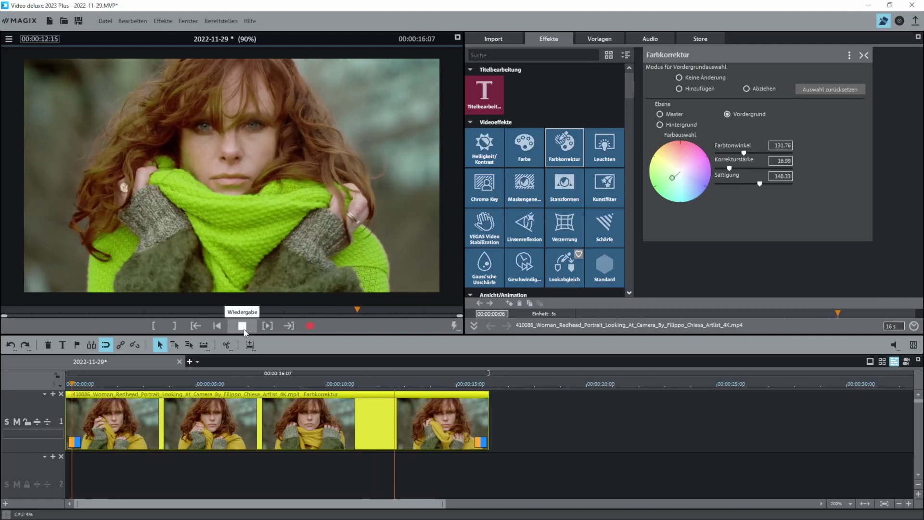
left_click(242, 326)
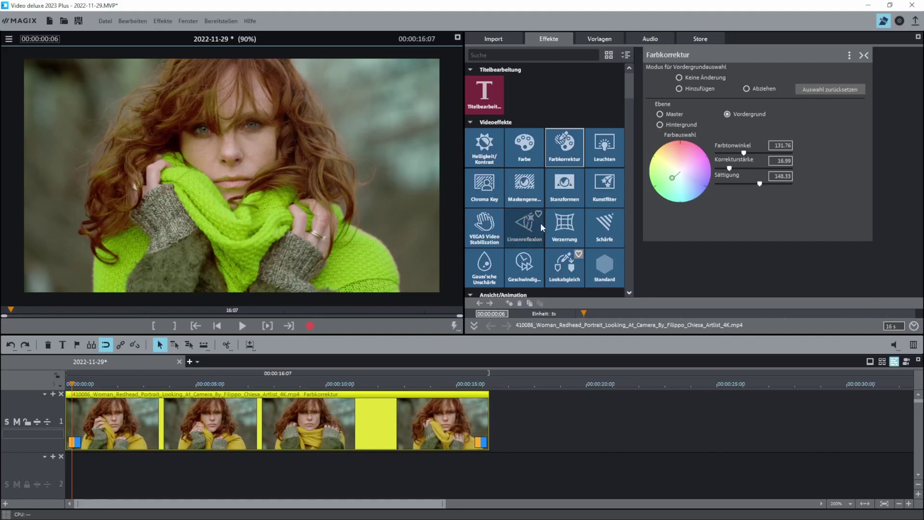
Step: Load a circular effect mask for the clip's colour correction
left_click(850, 56)
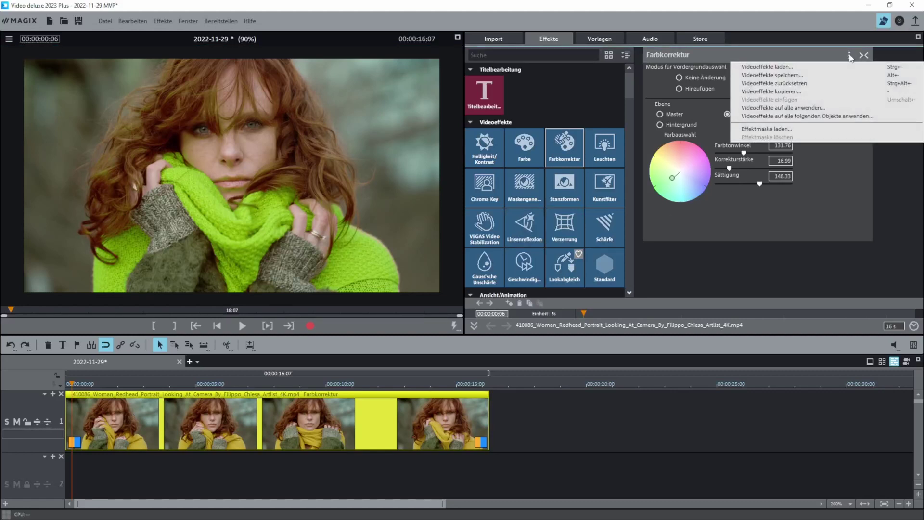
left_click(772, 130)
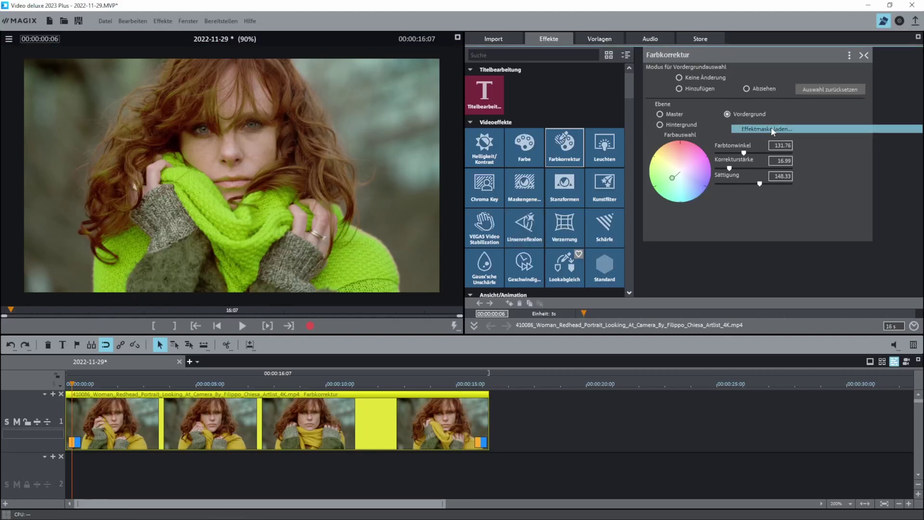
double_click(149, 135)
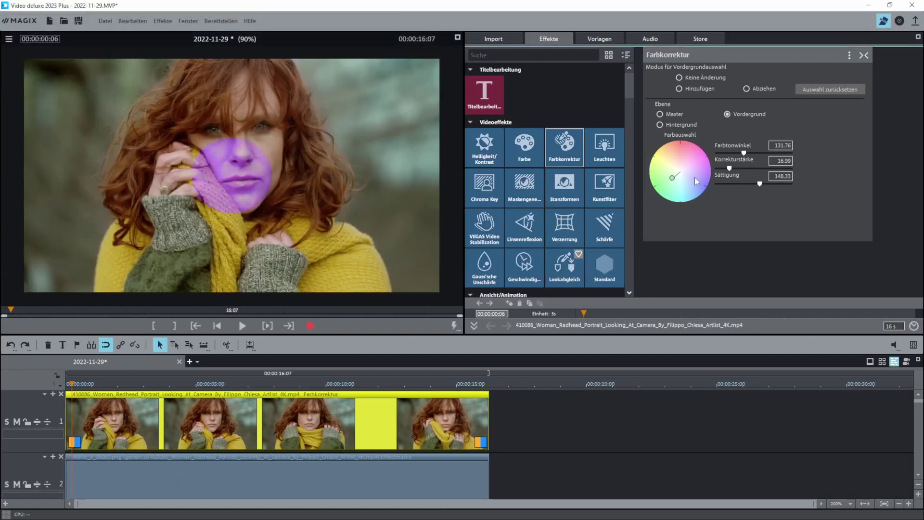
Step: Play the clip to check the colour correction inside the circular mask, and view the effect's mask options
left_click(247, 328)
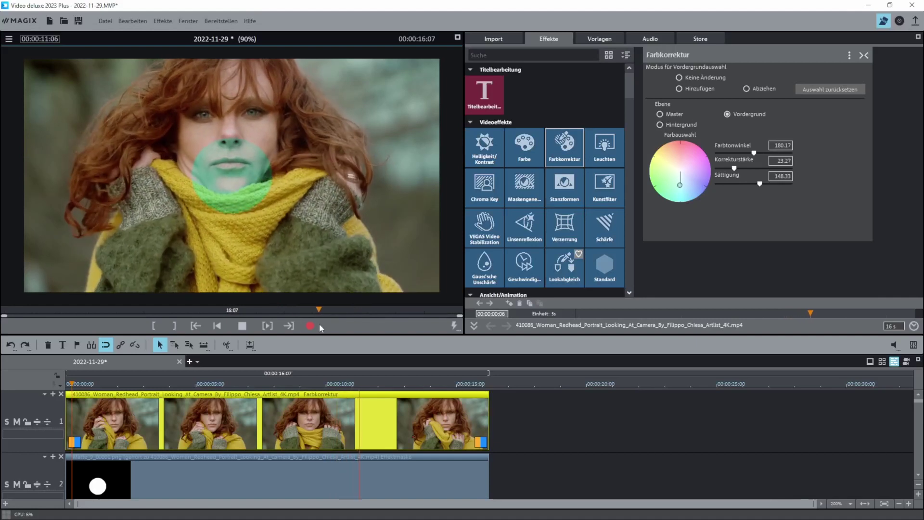
key("space")
left_click(849, 55)
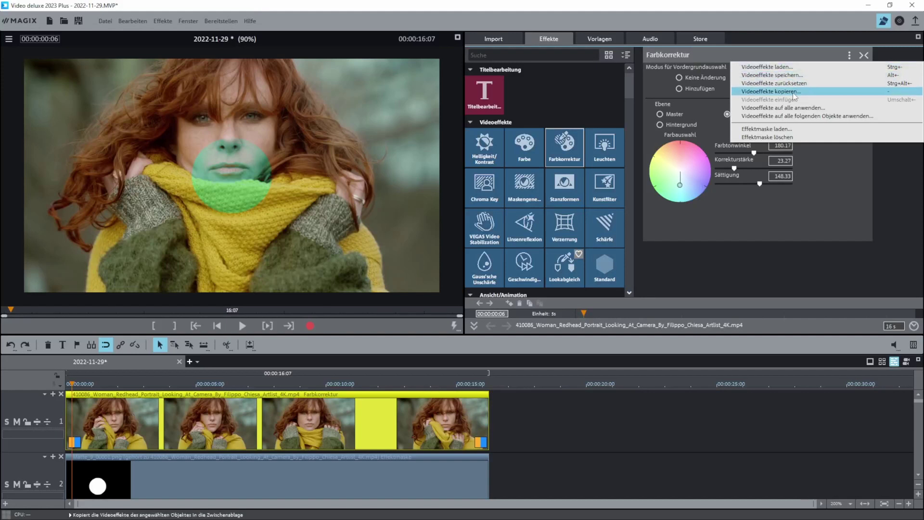
left_click(733, 280)
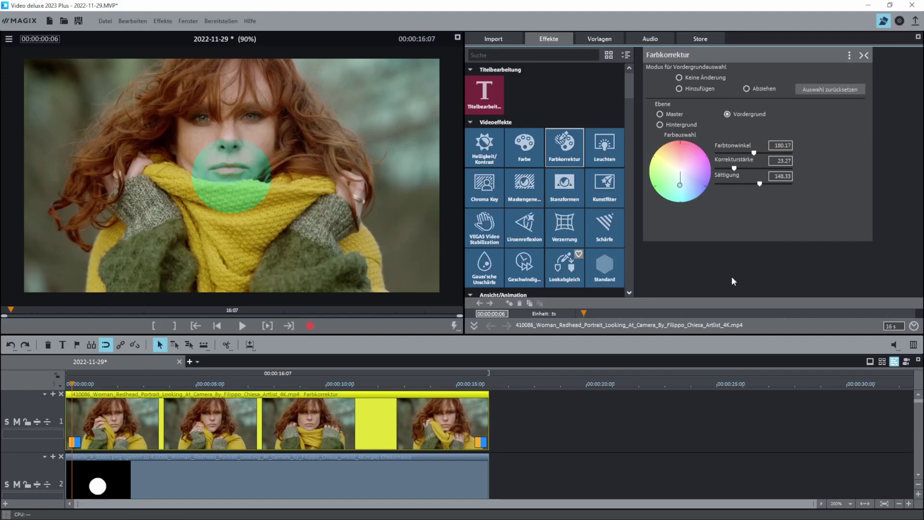